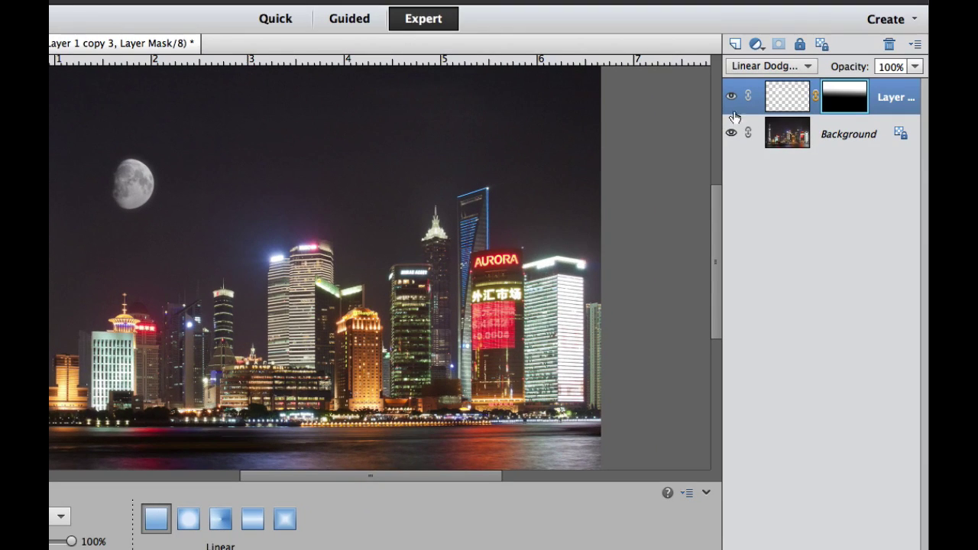
Hide the top moon layer with the gradient mask in the Layers panel
click(732, 96)
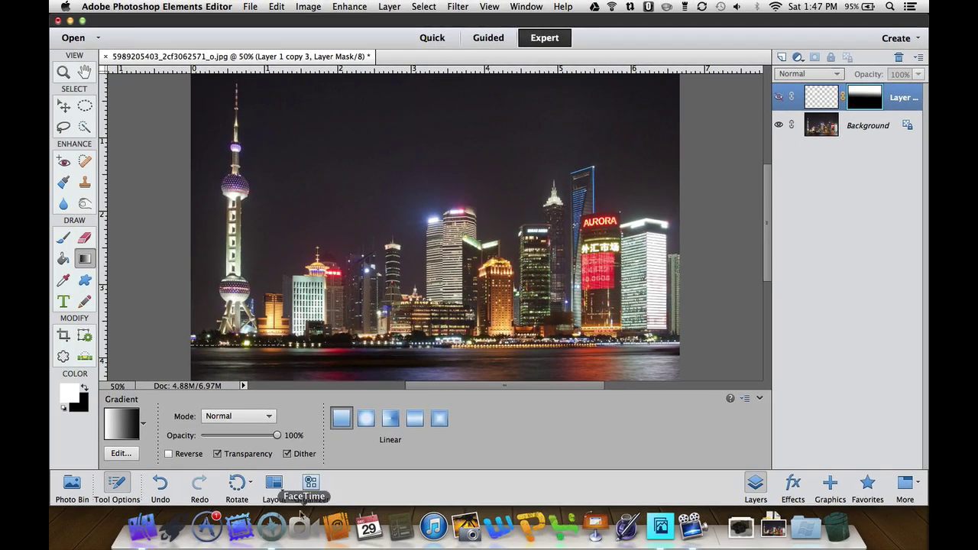
In Safari, view the Brusheezy Moon Brushes page, then the Google 'photoshop moon brushes' results
click(272, 528)
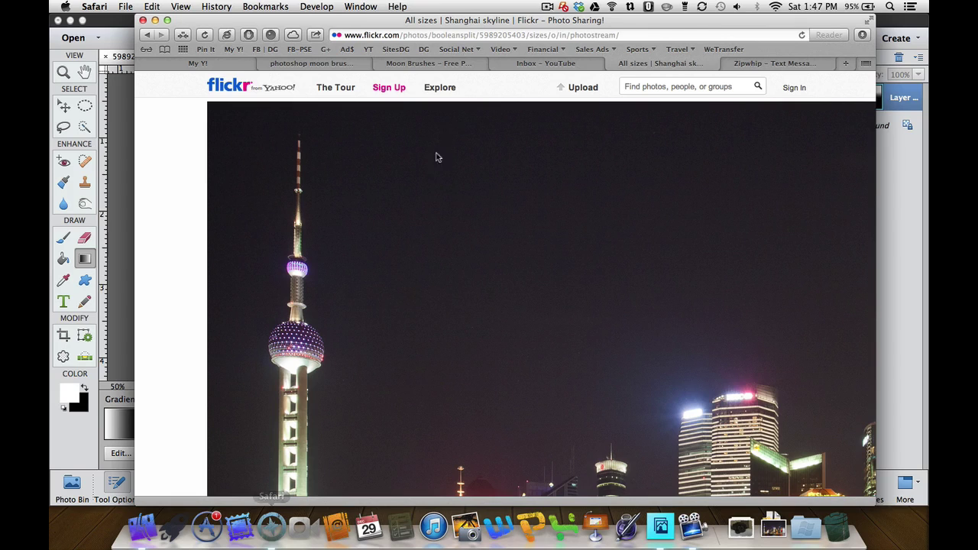
click(402, 64)
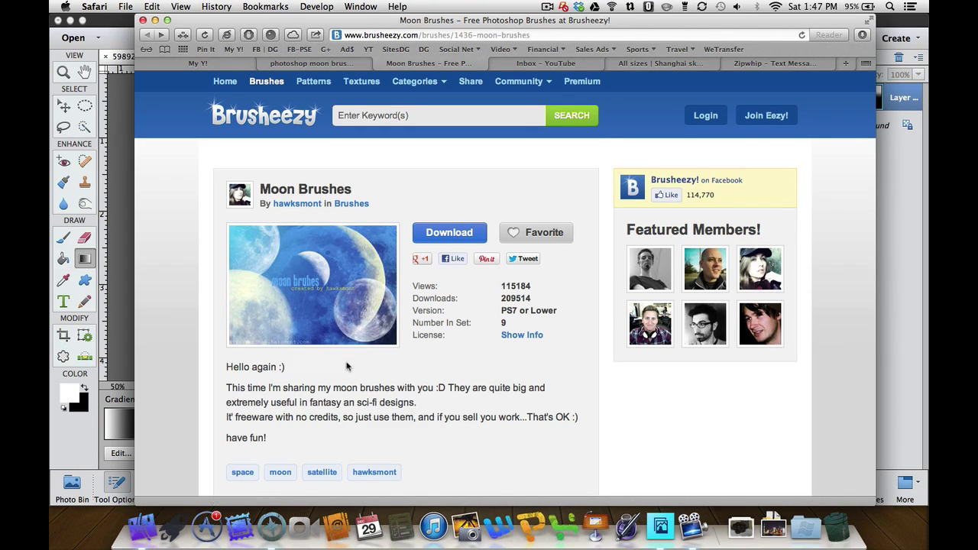
click(328, 64)
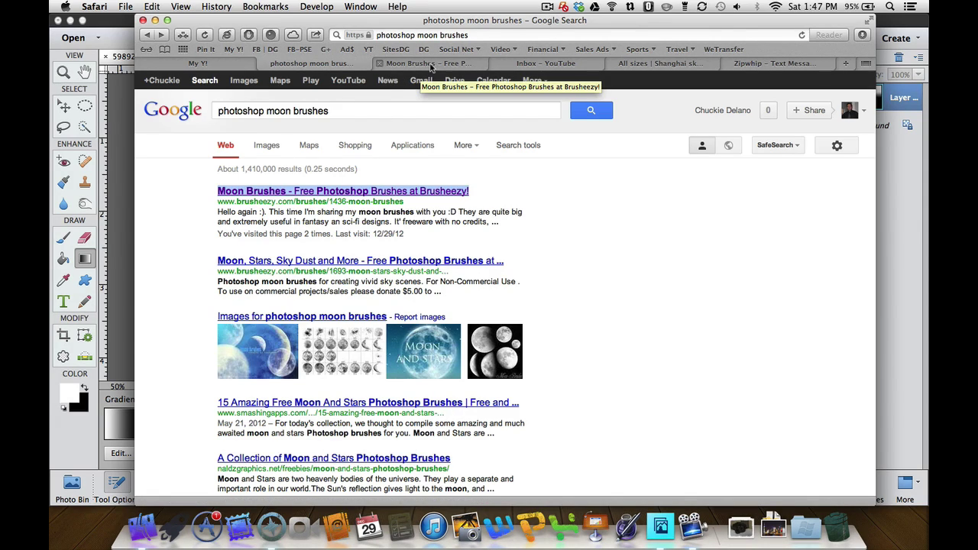
Back in Photoshop Elements, pick the Brush tool and open the brush preset picker's panel menu
click(662, 527)
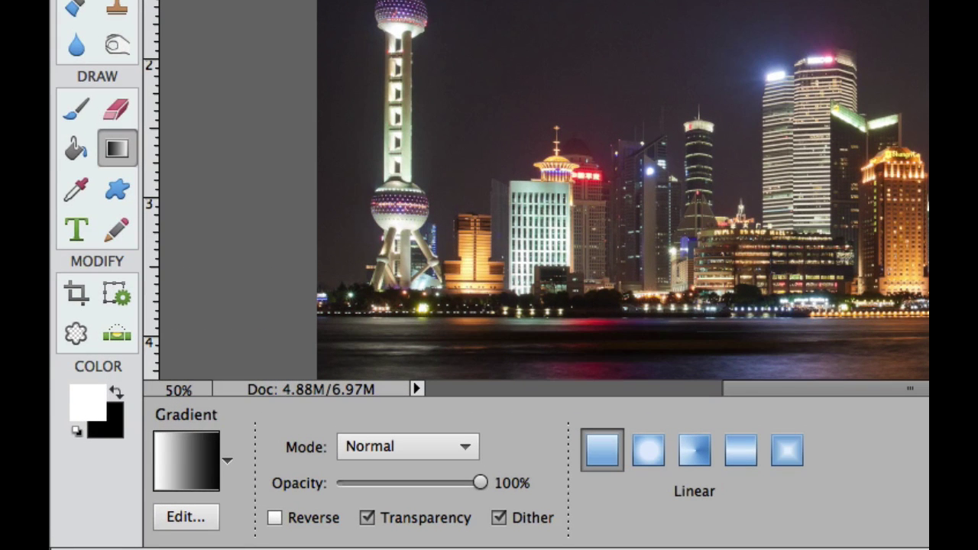
key(b)
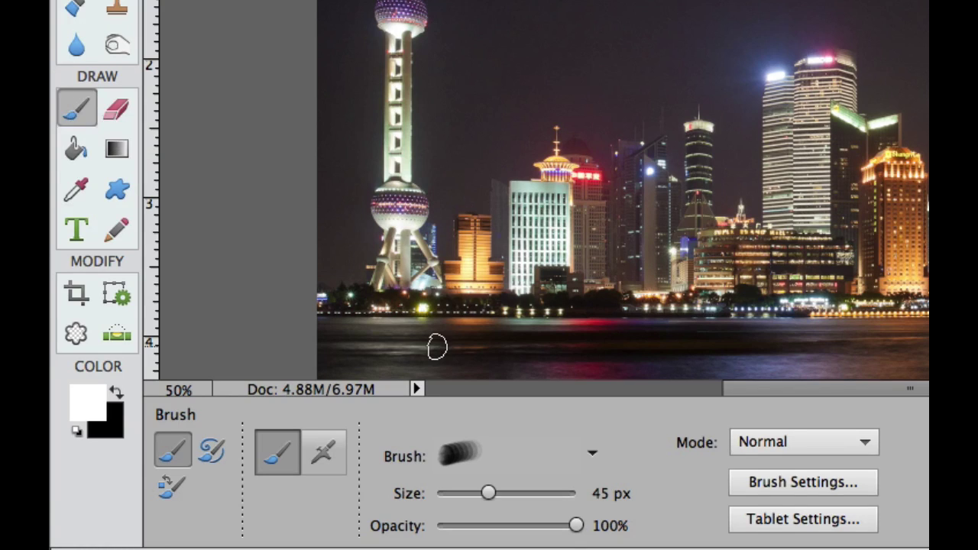
click(594, 457)
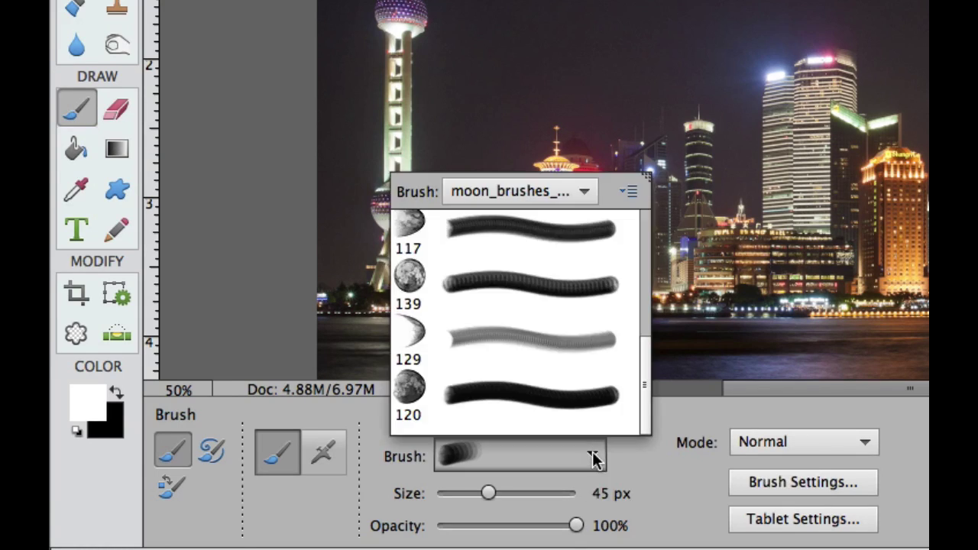
click(627, 192)
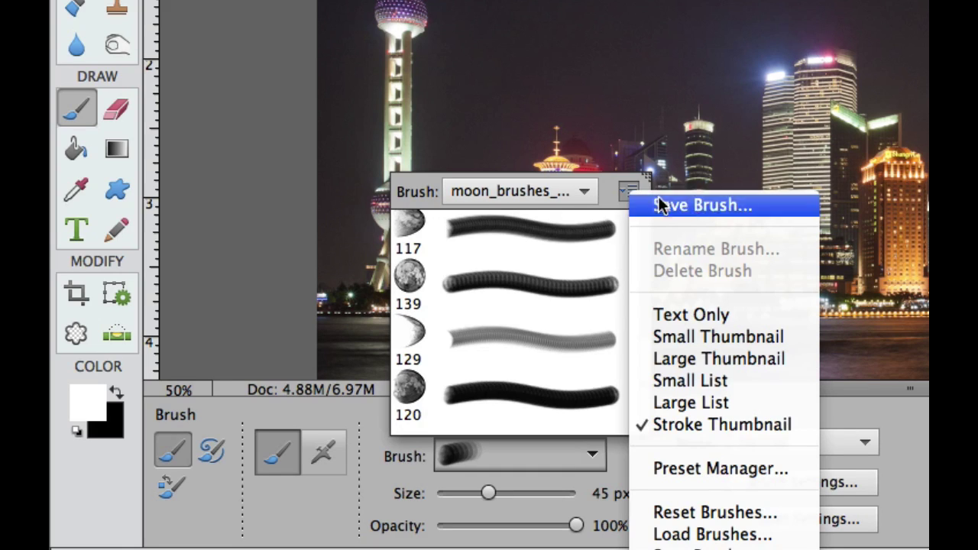
Load moon_brushes_by_hawksmont.abr from the moon_brushes_by_hawksmont folder in Downloads
click(704, 538)
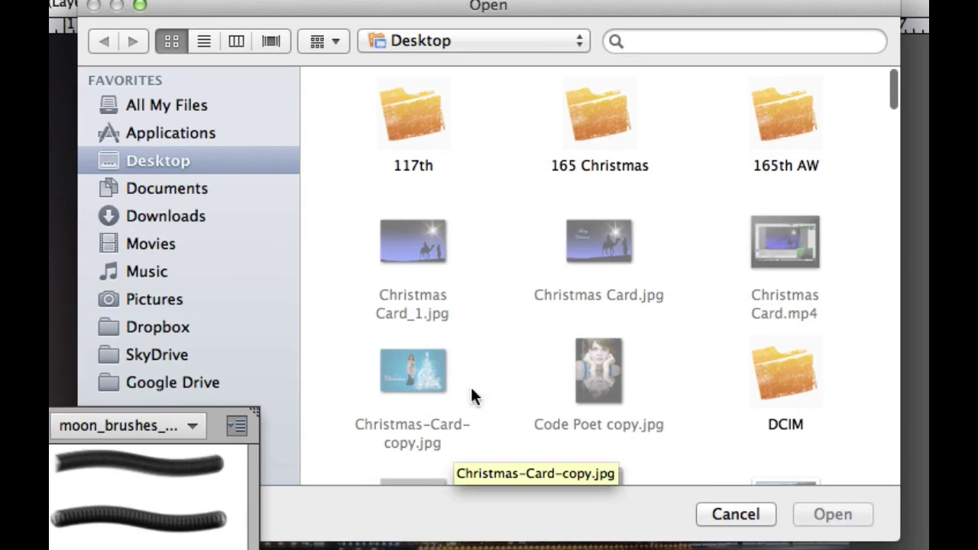
click(181, 217)
scroll(475, 240, down, 15)
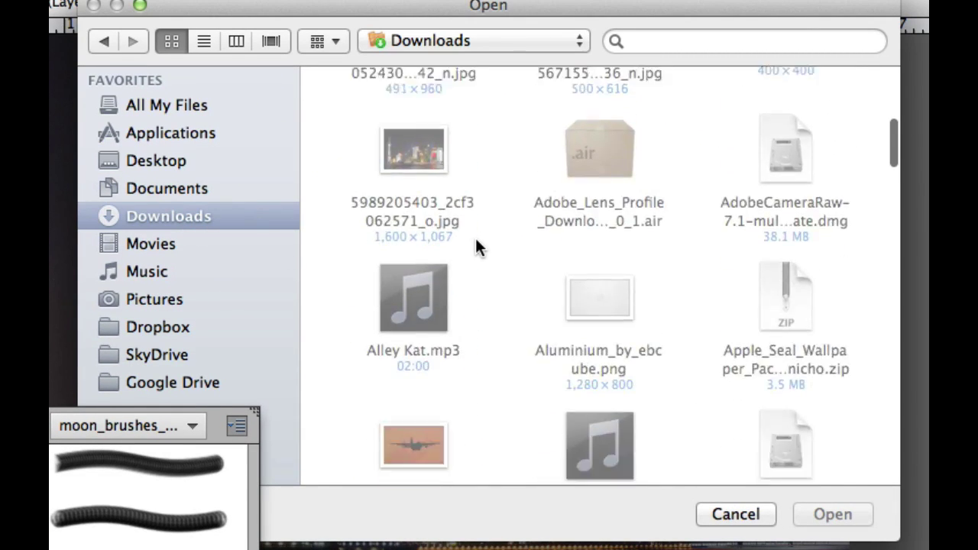
scroll(475, 247, down, 4)
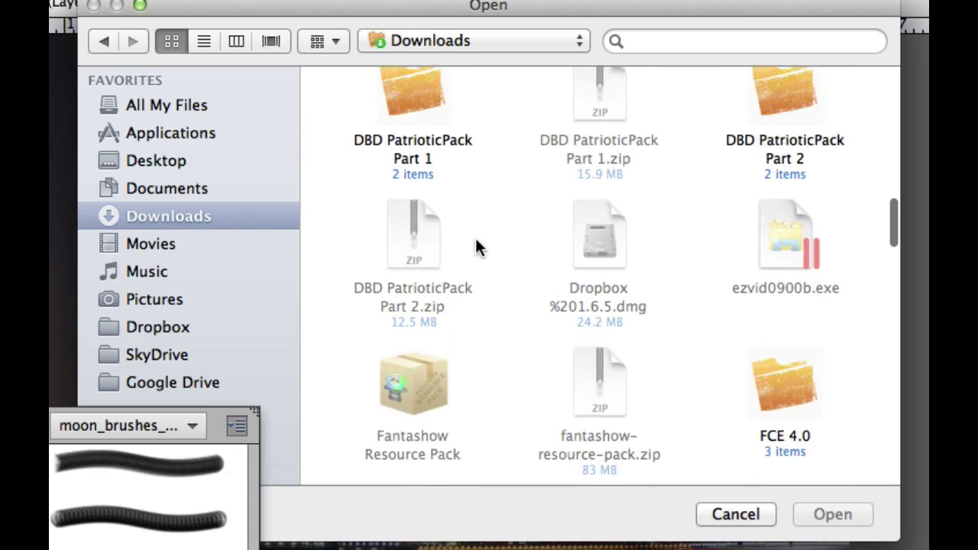
scroll(443, 199, up, 1)
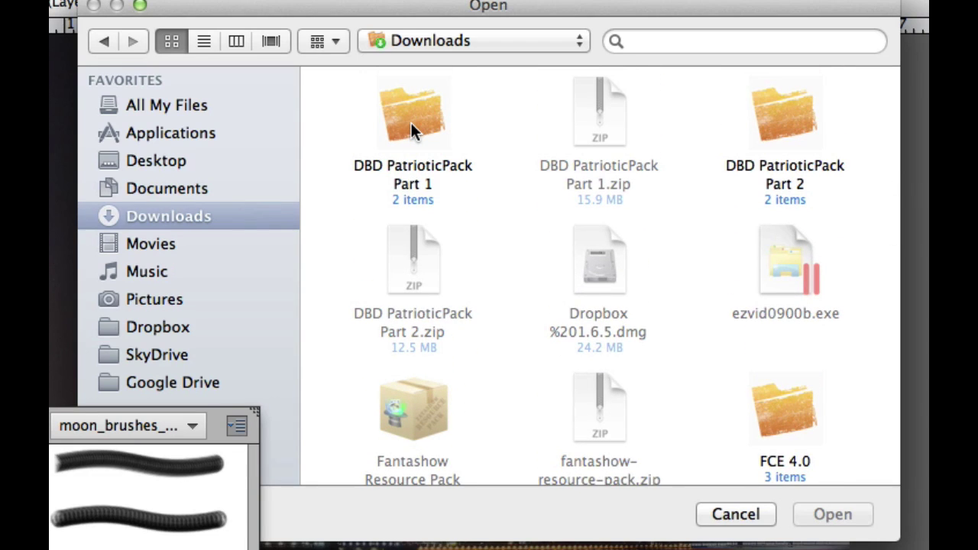
scroll(562, 217, down, 20)
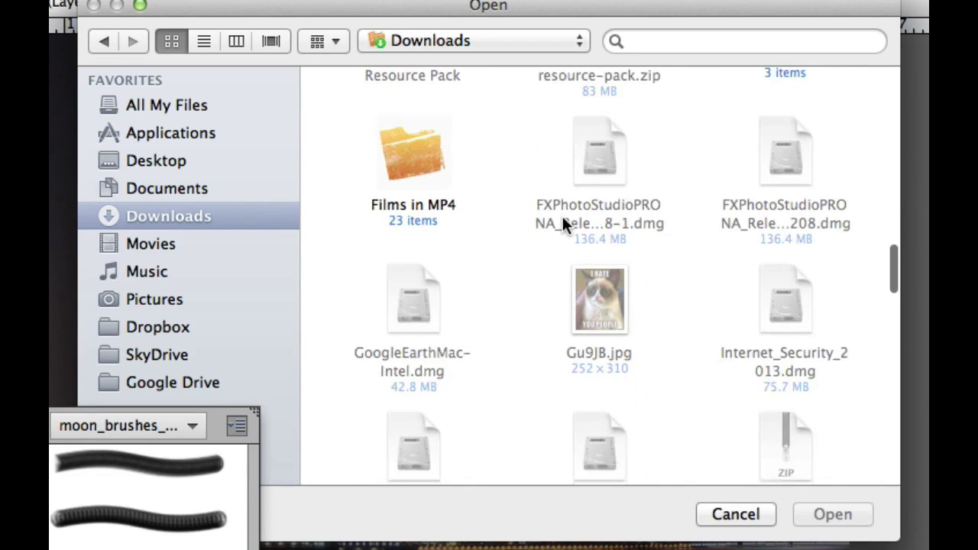
scroll(561, 214, up, 1)
scroll(562, 213, down, 5)
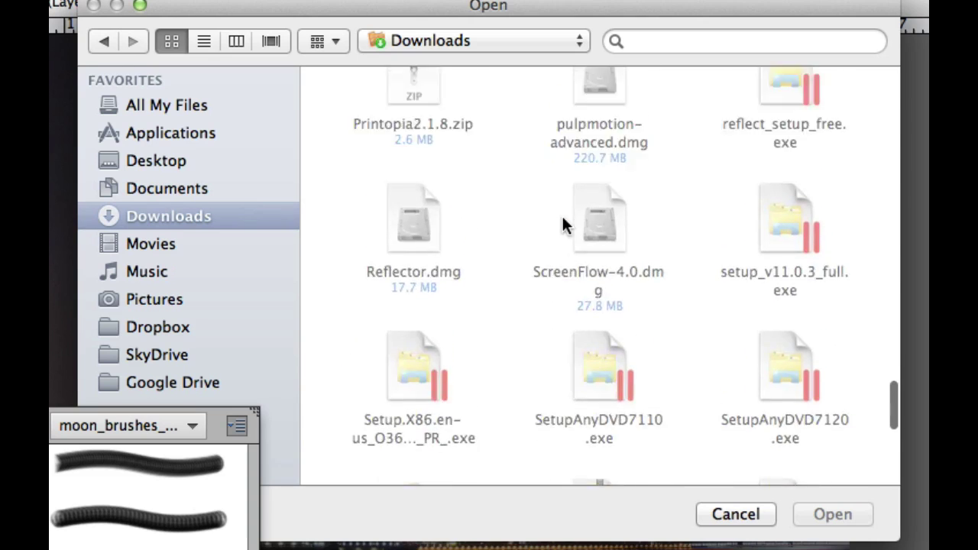
scroll(562, 214, up, 7)
scroll(562, 216, up, 3)
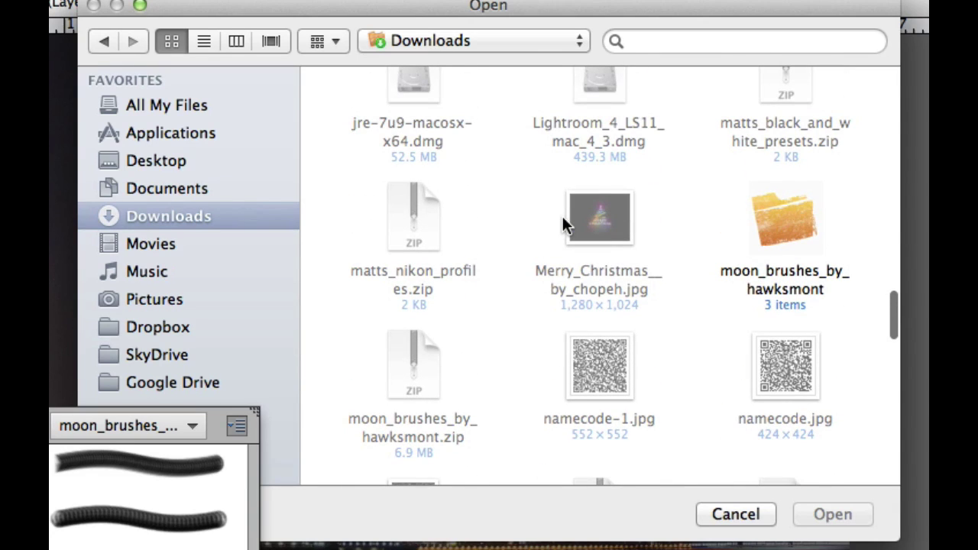
double_click(786, 211)
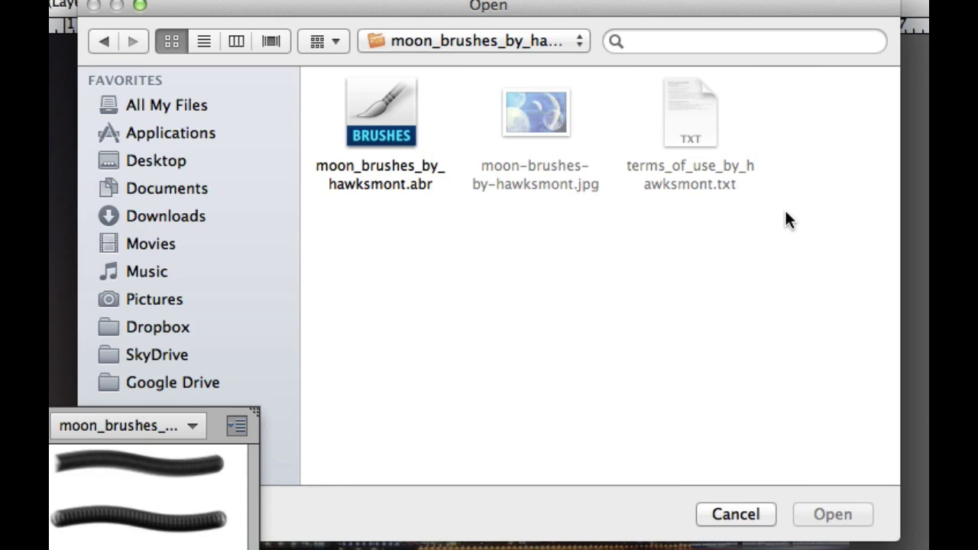
double_click(378, 97)
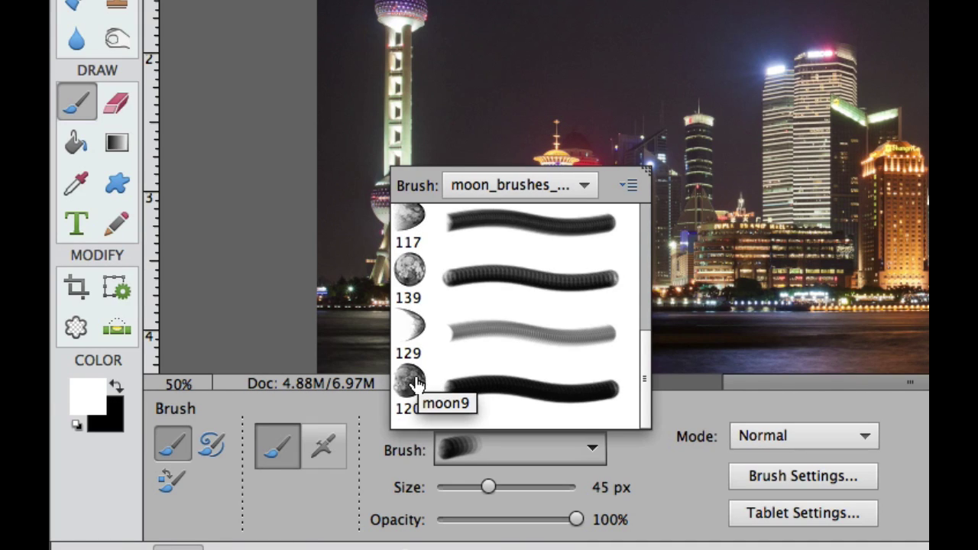
Select the moon9 brush tip (120) and shrink it from 1200 px to 175 px
click(415, 384)
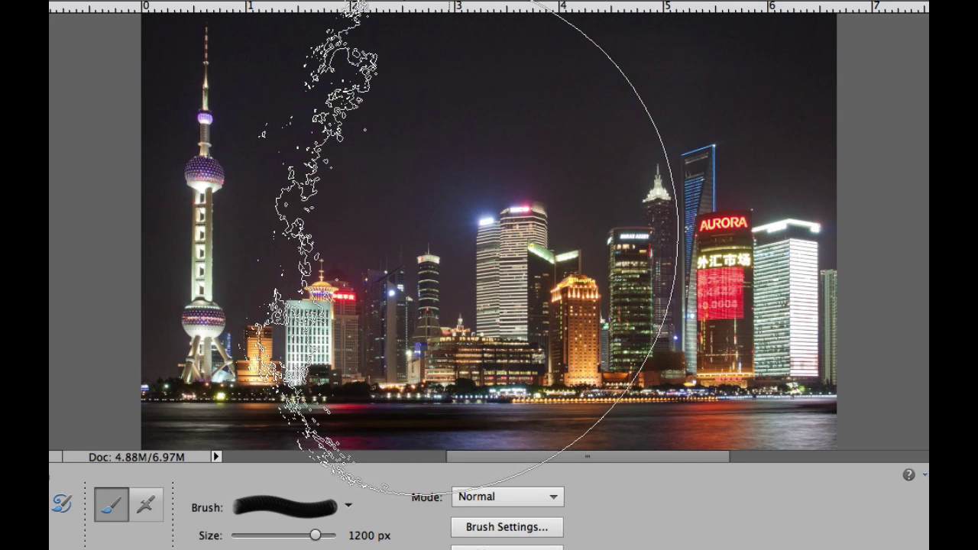
key(bracketleft)
key(bracketleft)
key(bracketleft)
key(bracketleft)
key(bracketleft)
key(bracketleft)
key(bracketleft)
key(bracketleft)
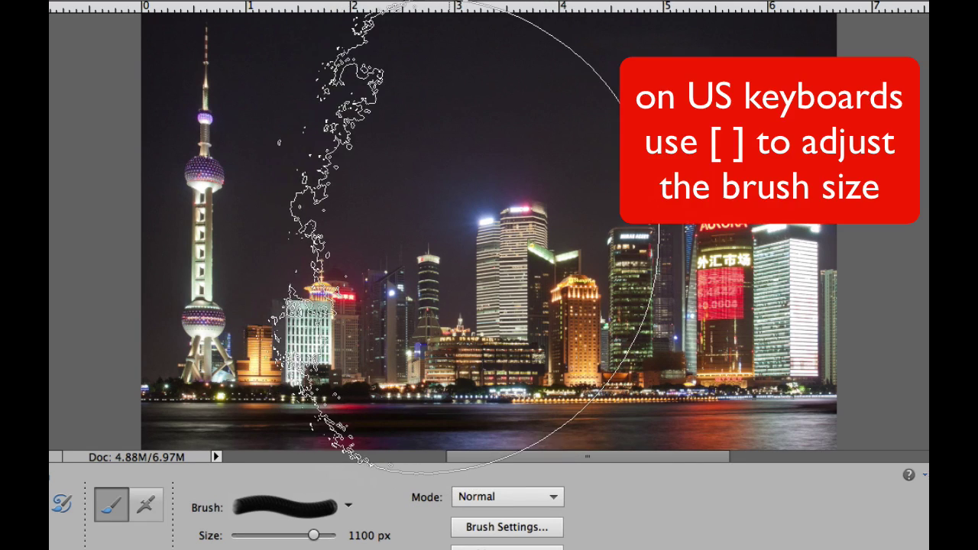
key(bracketleft)
key(bracketleft)
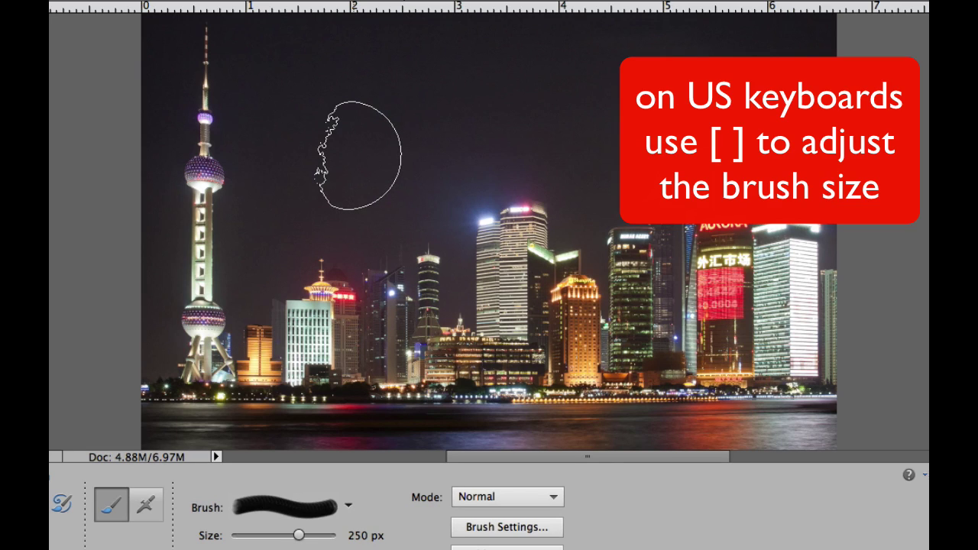
key(bracketleft)
key(bracketleft)
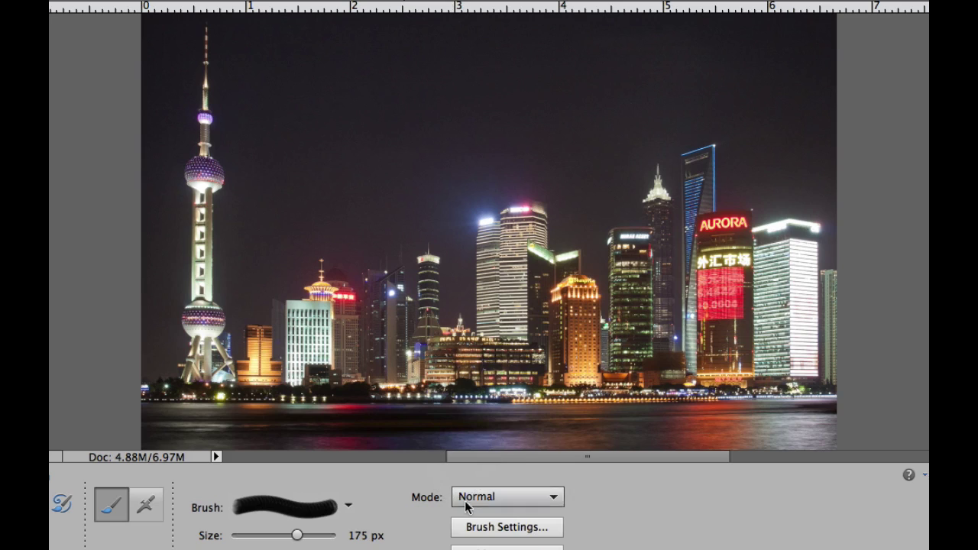
click(510, 528)
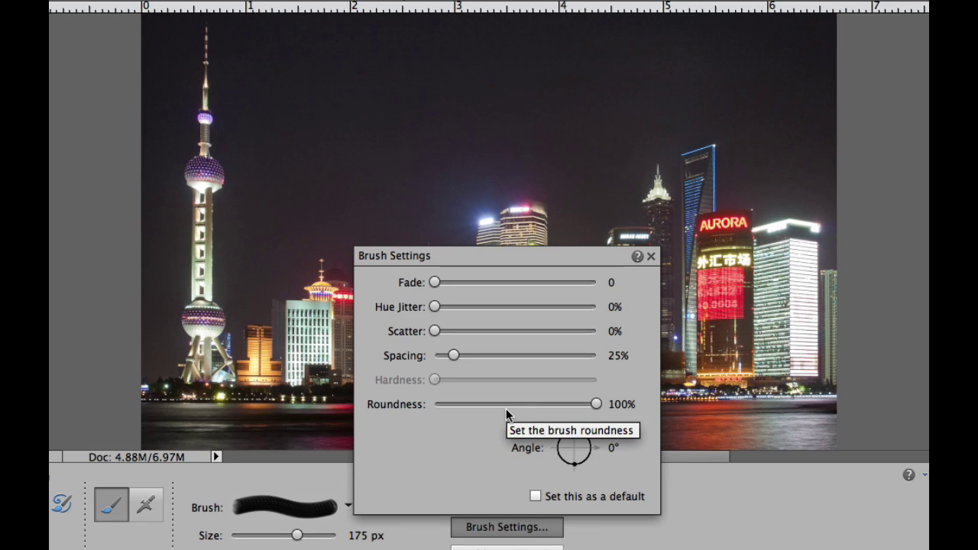
click(906, 175)
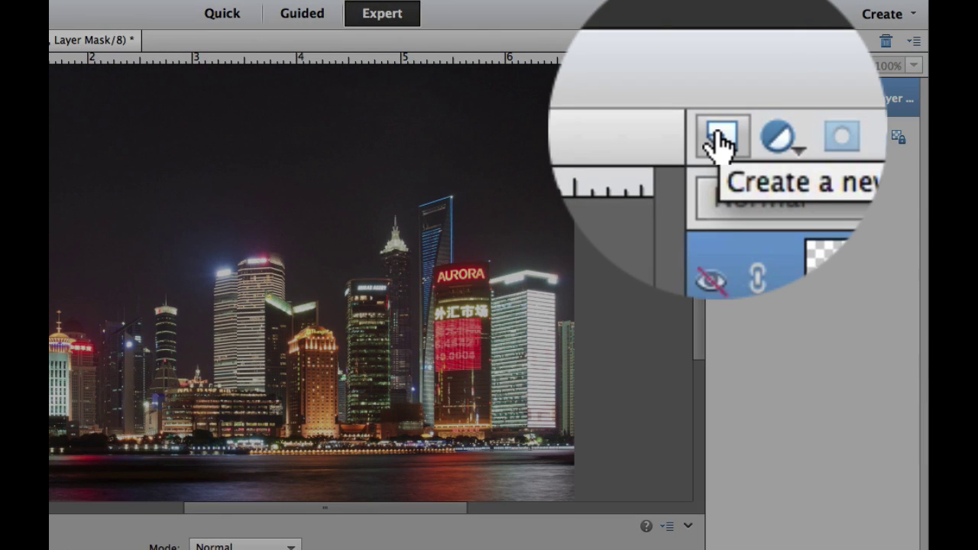
Add an empty Layer 1 and make white the foreground painting colour
click(718, 41)
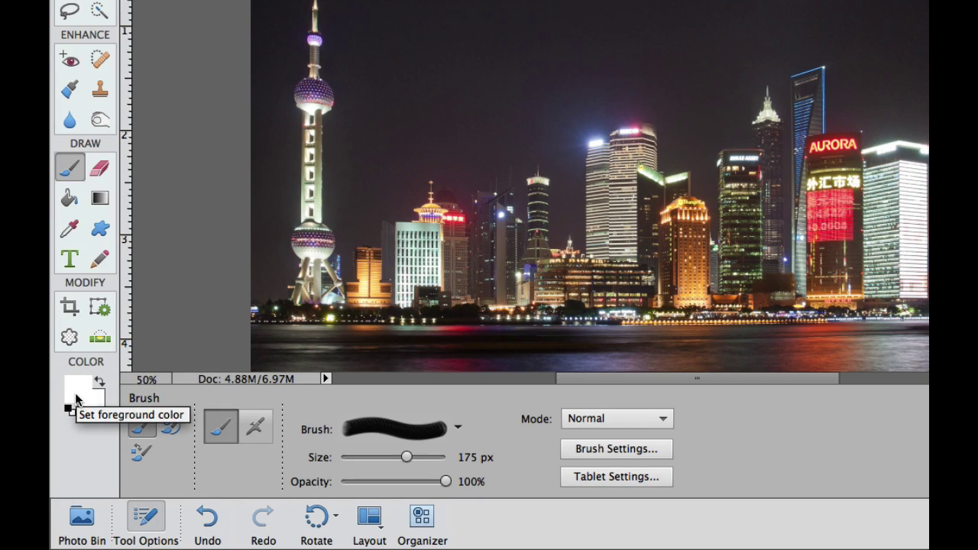
key(d)
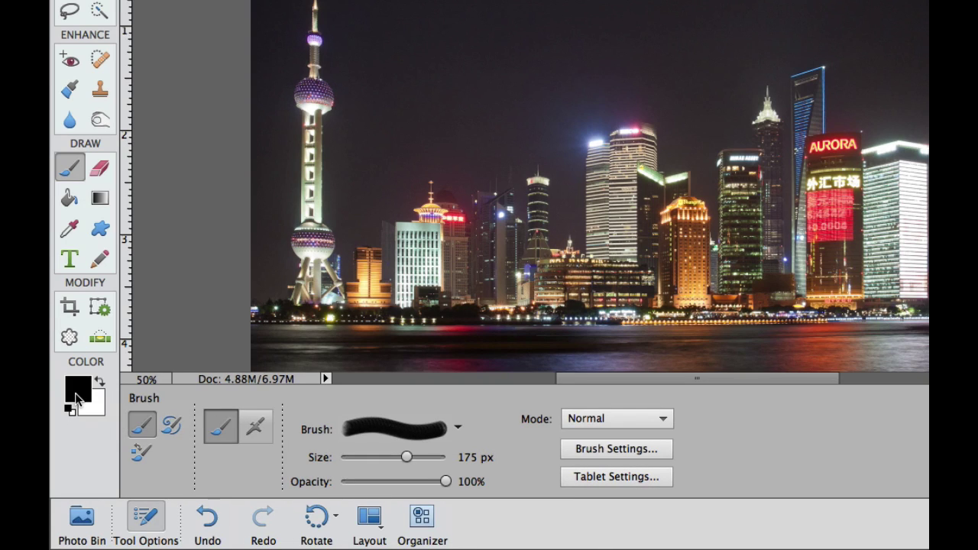
key(x)
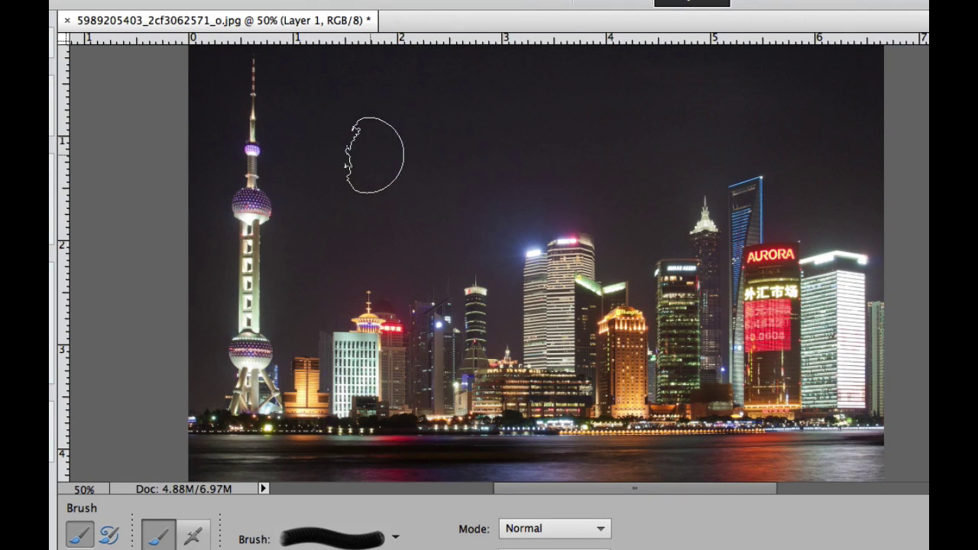
Stamp a white moon in the upper-left sky on Layer 1 and duplicate it as Layer 1 copy
click(375, 155)
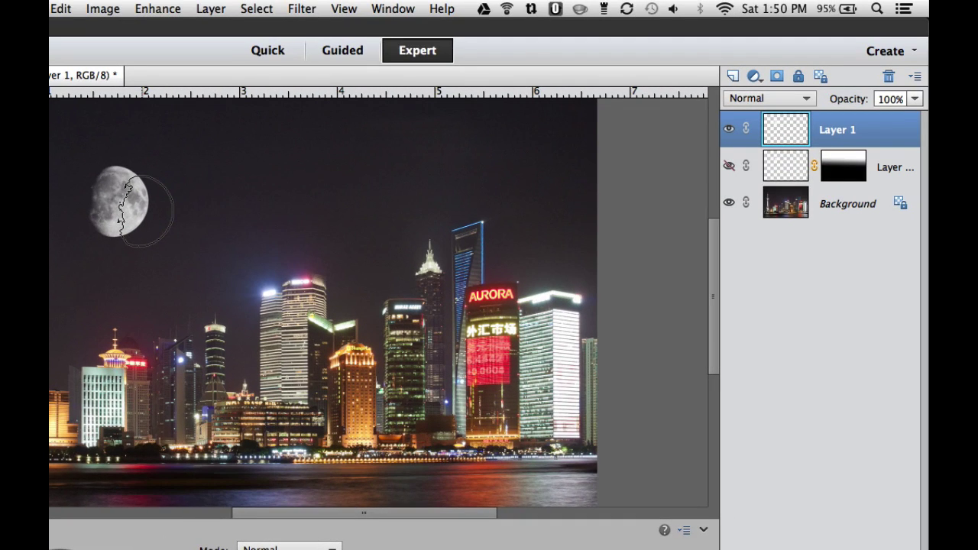
key(super)
key(super+j)
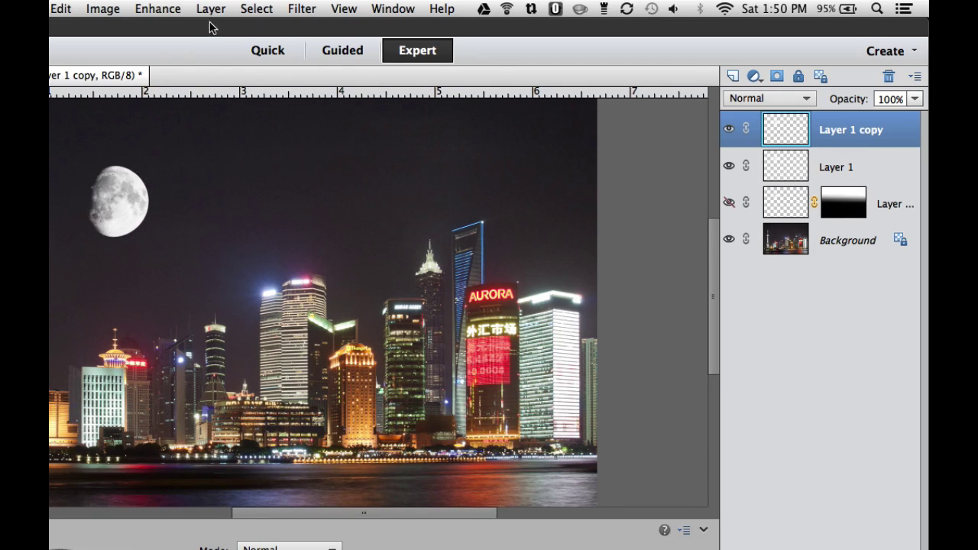
Apply a 17.5-pixel Gaussian Blur to Layer 1 copy and lower its opacity to 75%
click(301, 8)
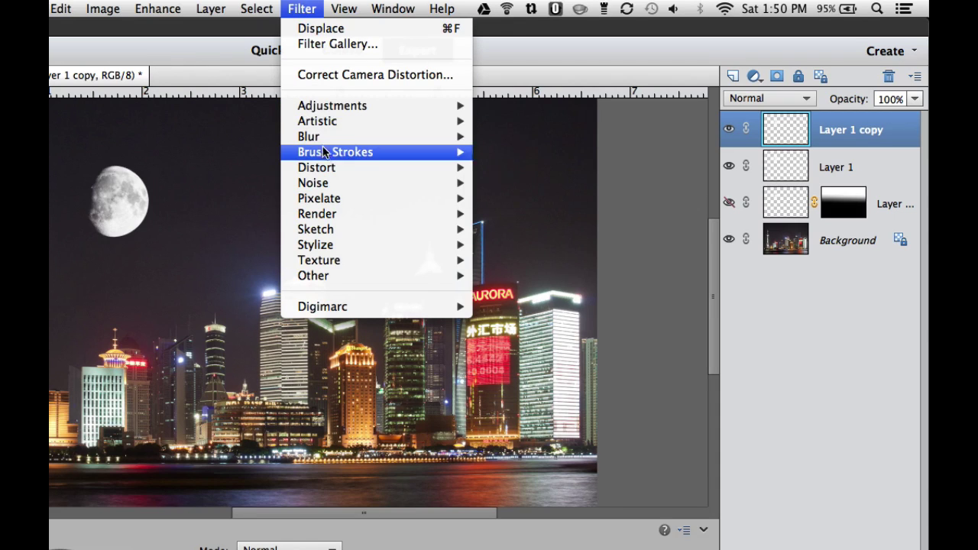
mouse_move(323, 136)
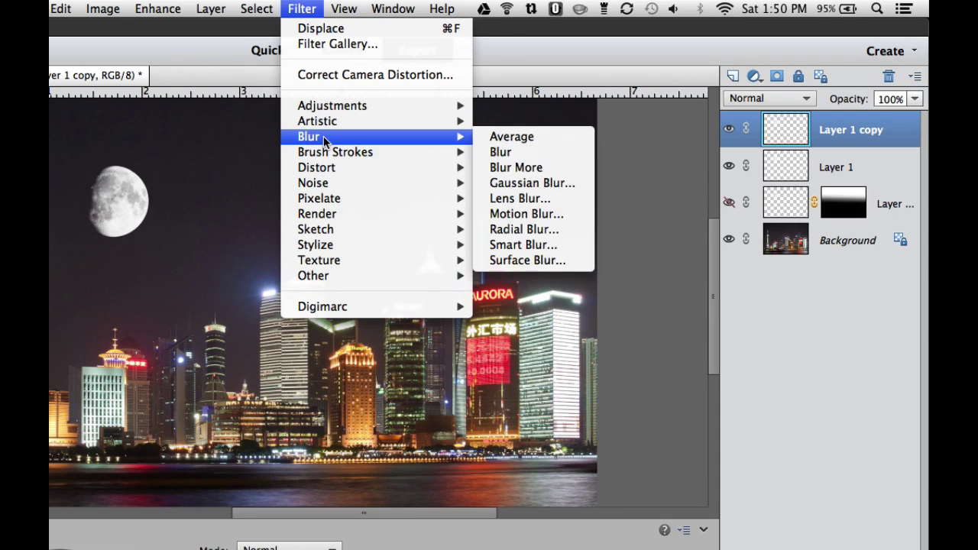
click(502, 183)
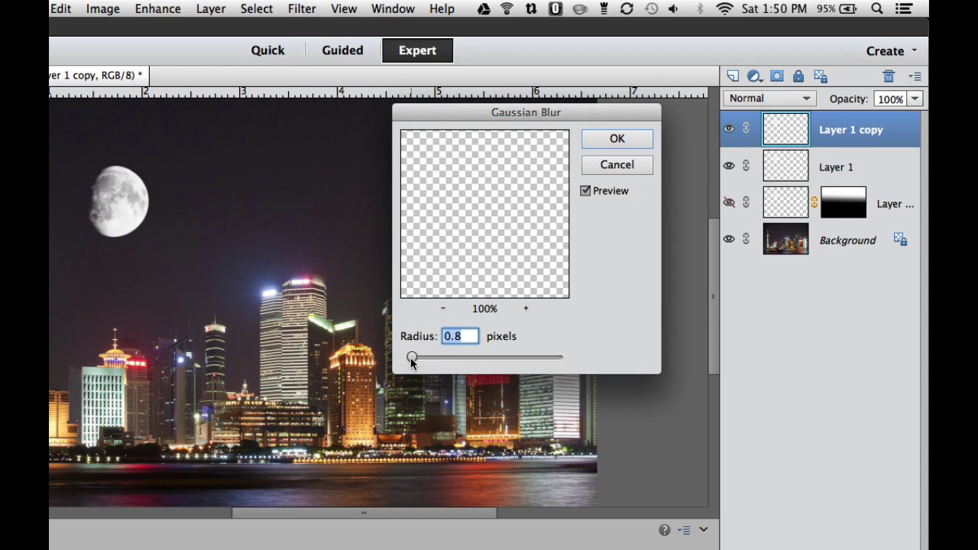
drag(411, 362, 425, 368)
drag(426, 360, 476, 357)
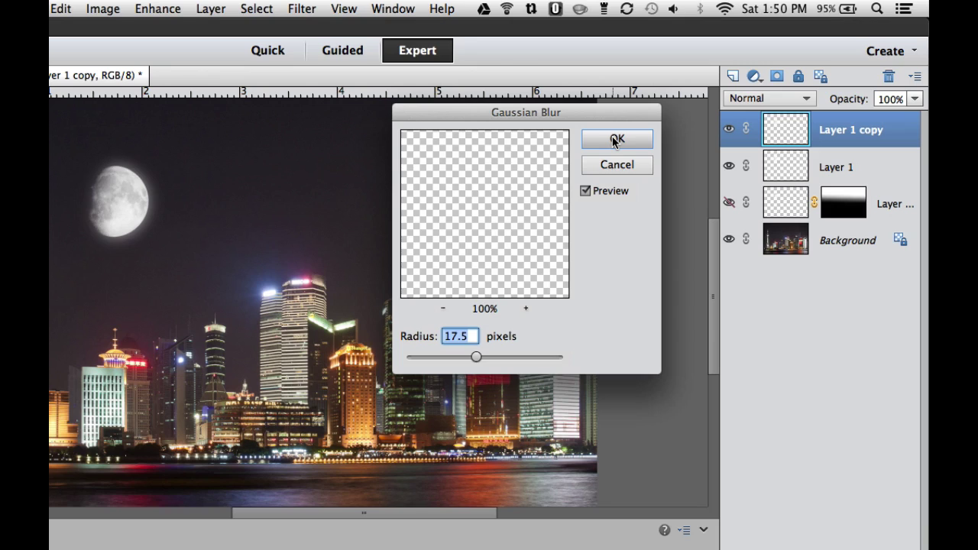
click(616, 139)
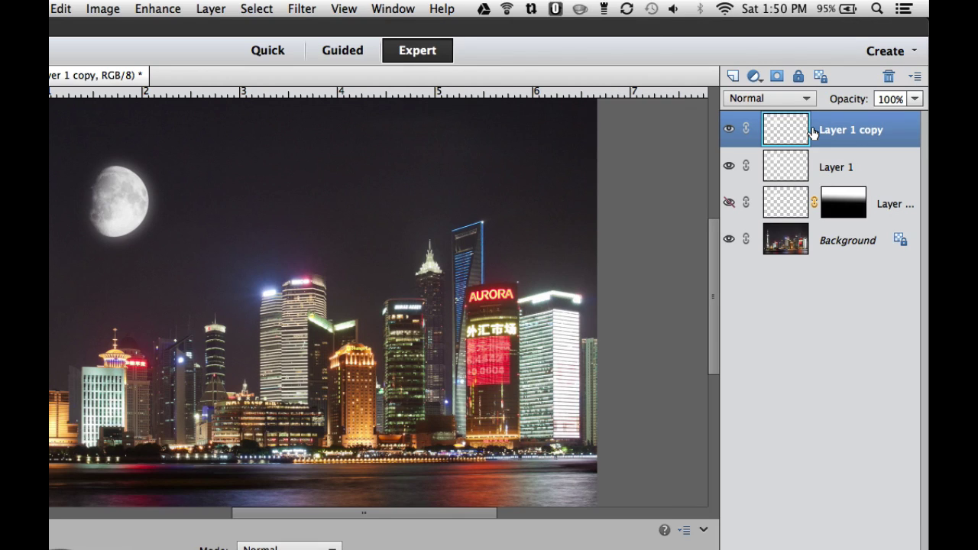
click(915, 99)
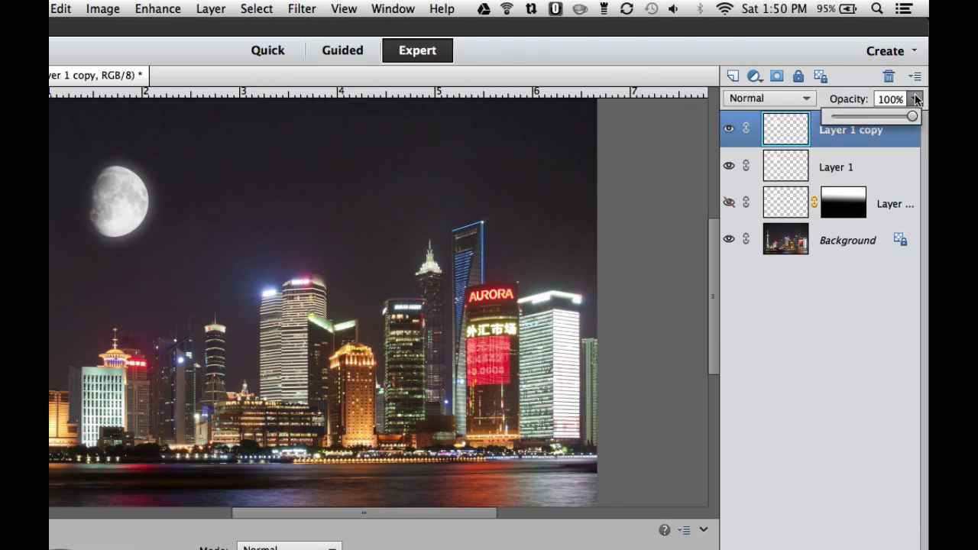
drag(911, 117, 892, 120)
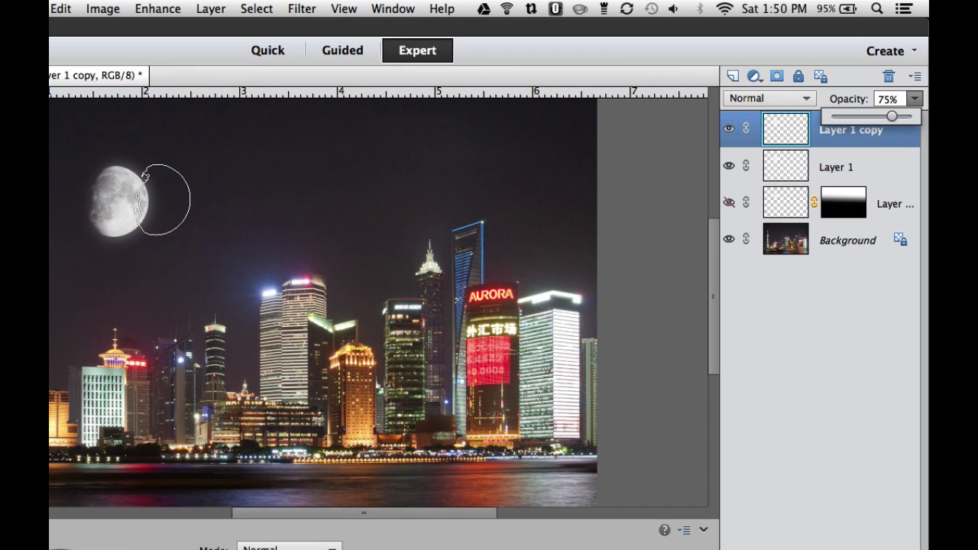
Set Layer 1's blend mode to Linear Dodge (Add)
click(803, 163)
click(803, 162)
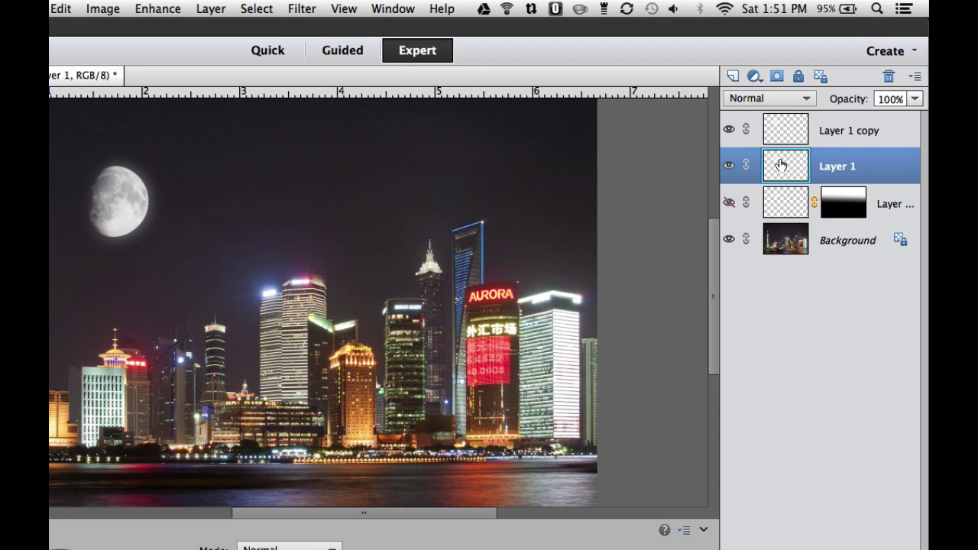
click(793, 95)
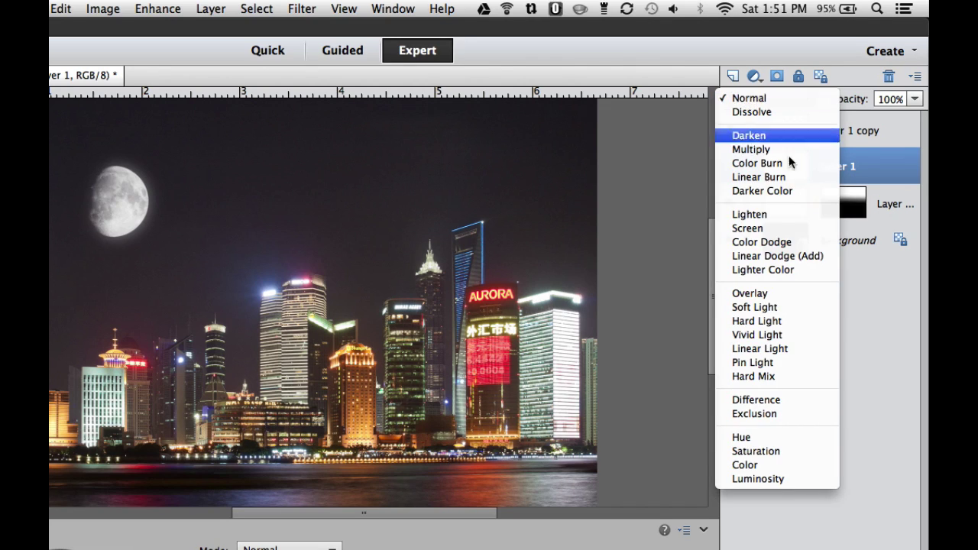
click(772, 257)
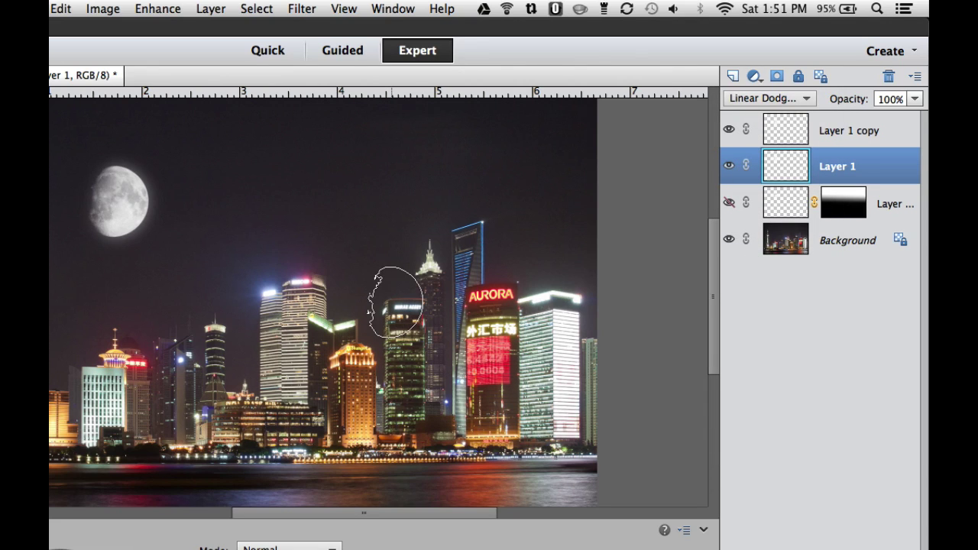
Zoom to 200% near the moon, align the selection outline over it, then deselect
key(super)
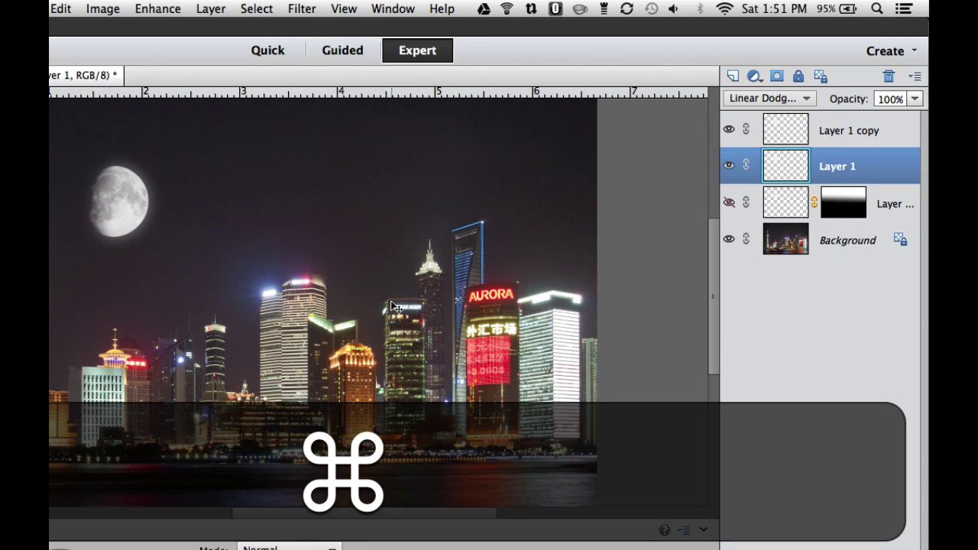
key(super+equal)
key(super+equal)
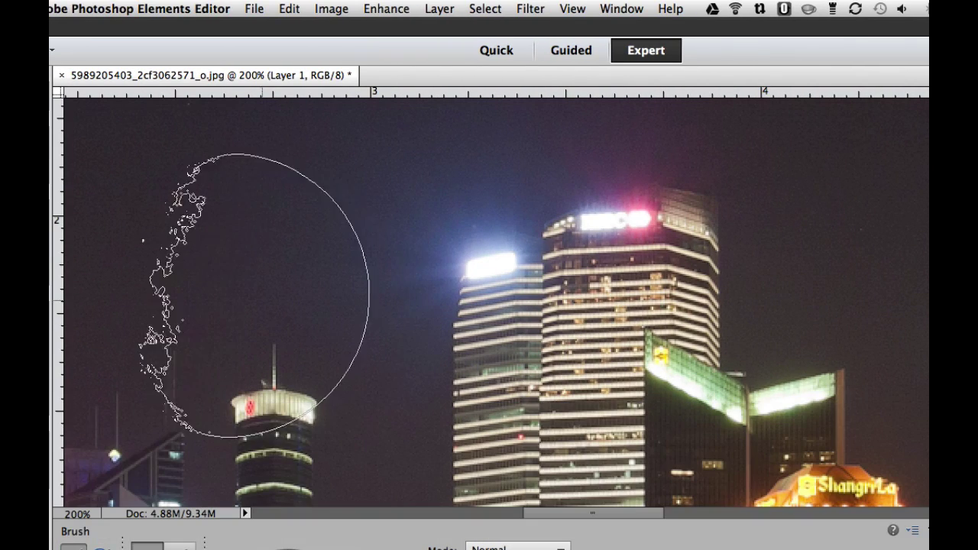
scroll(304, 290, up, 10)
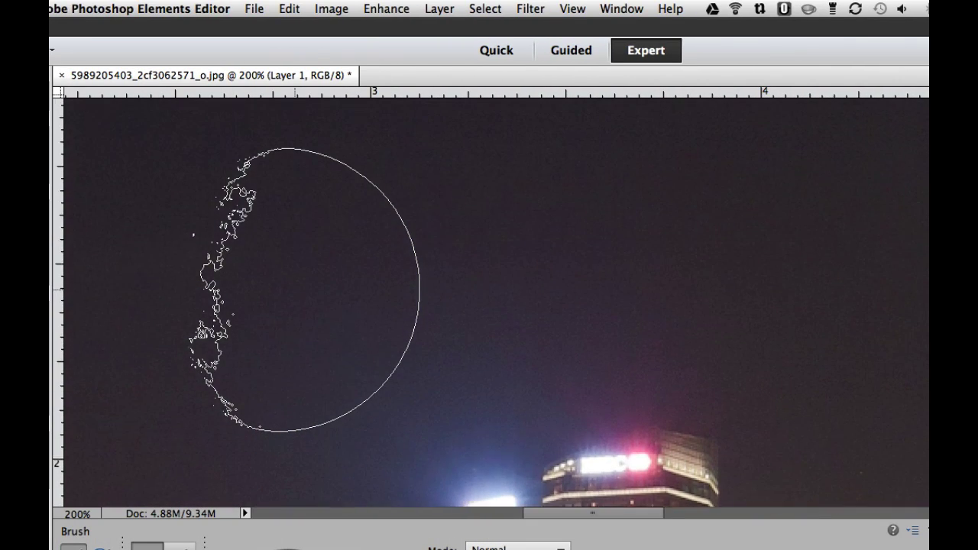
scroll(304, 289, left, 10)
scroll(279, 290, left, 5)
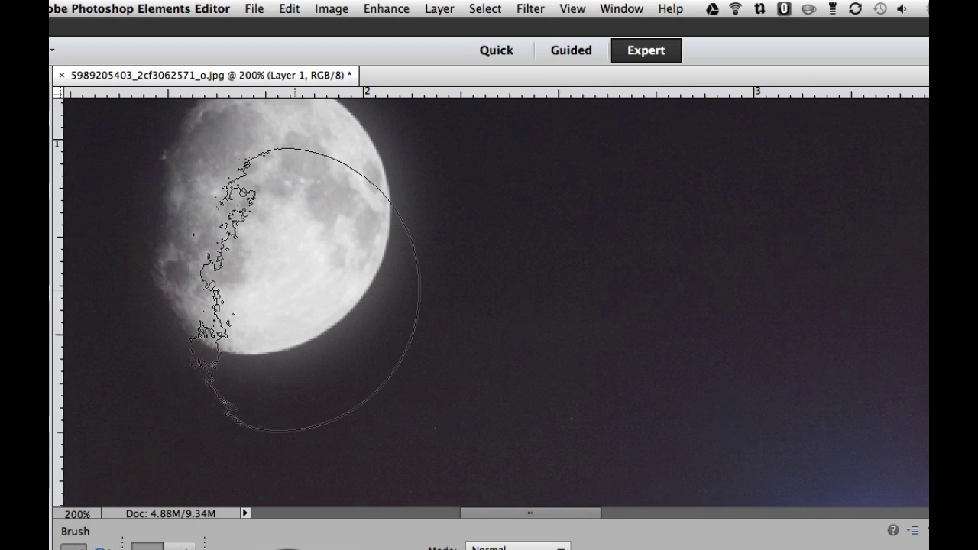
scroll(279, 290, up, 3)
drag(277, 290, 301, 272)
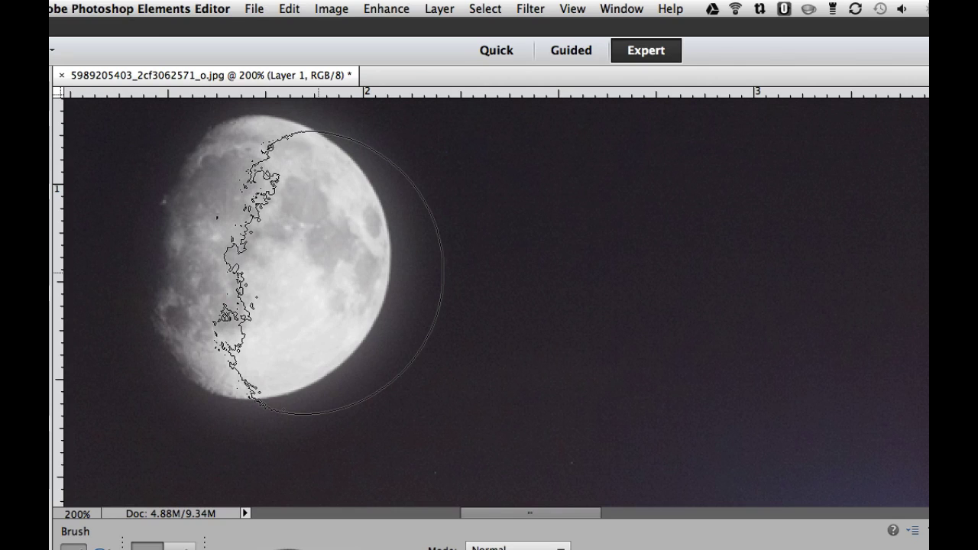
key(ctrl+d)
Add 2.49% uniform monochromatic noise to the moon layer and fit the image on screen
click(531, 9)
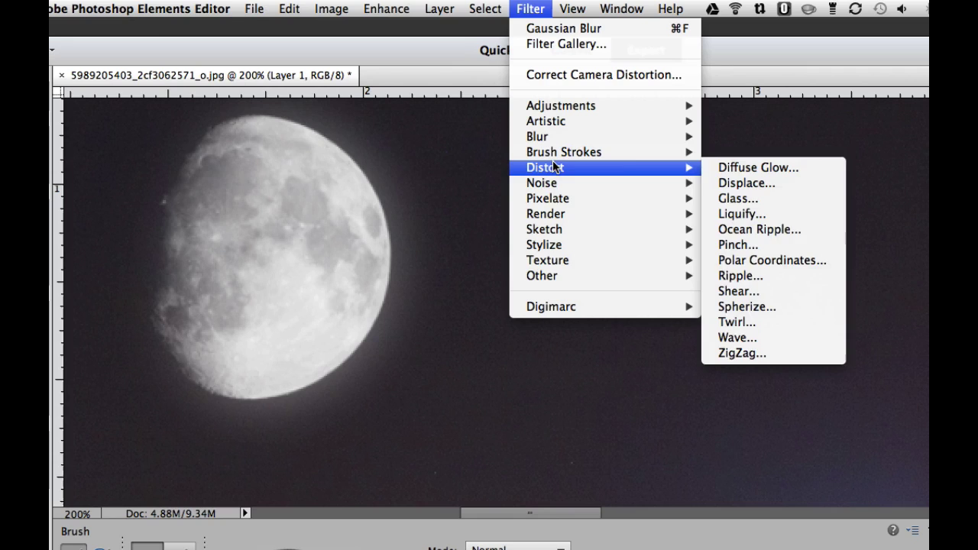
mouse_move(692, 182)
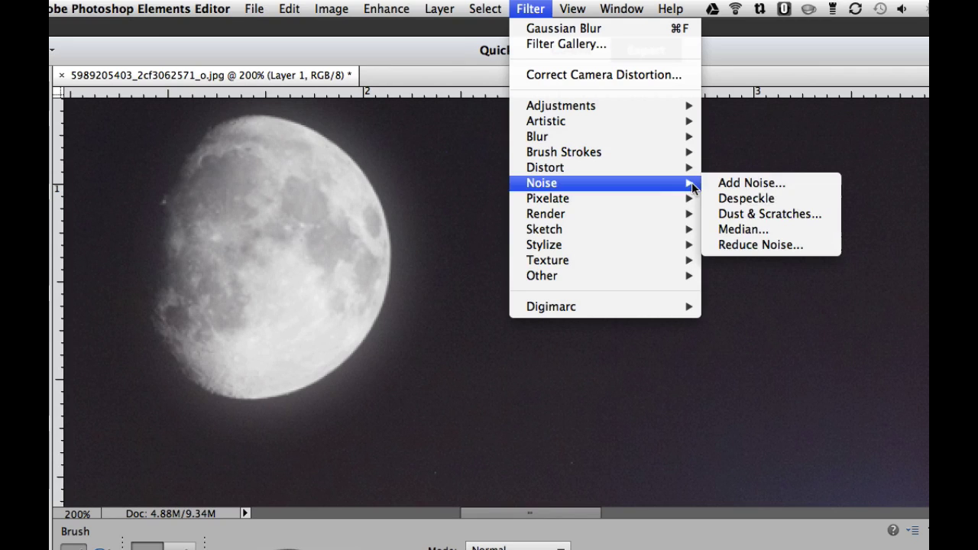
click(722, 184)
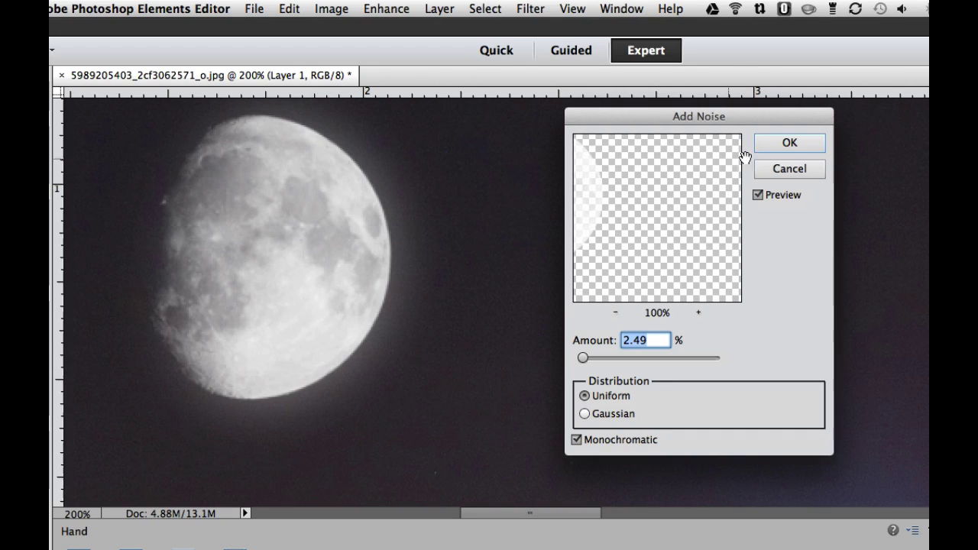
click(790, 144)
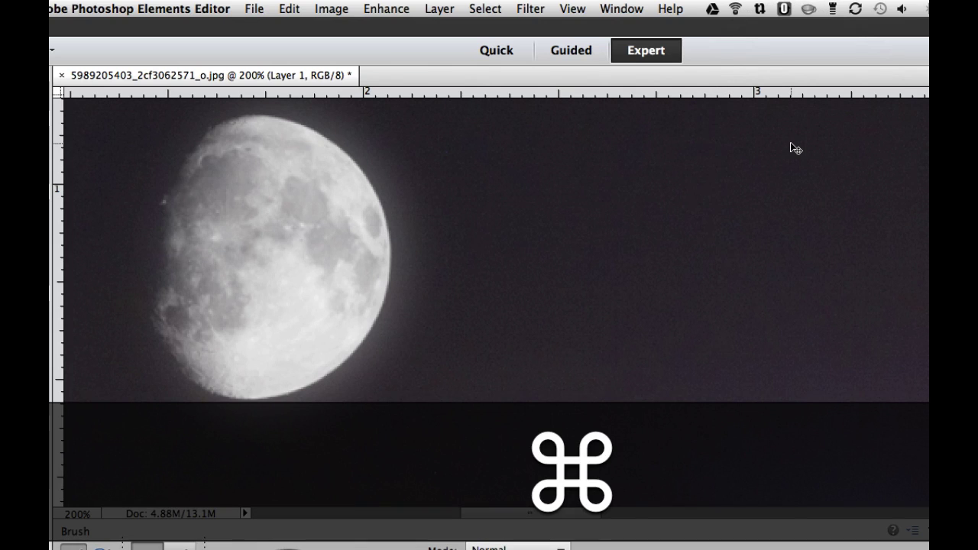
key(super+0)
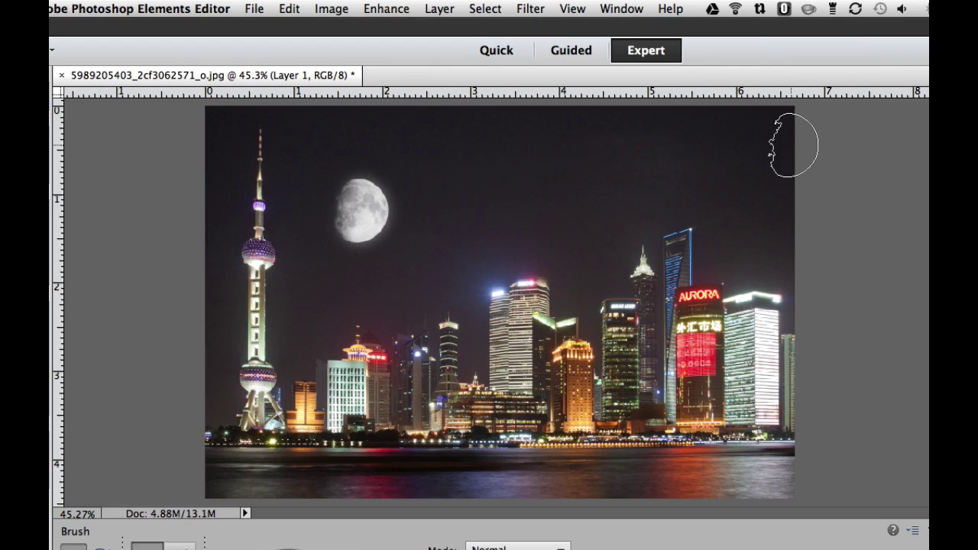
key(super+equal)
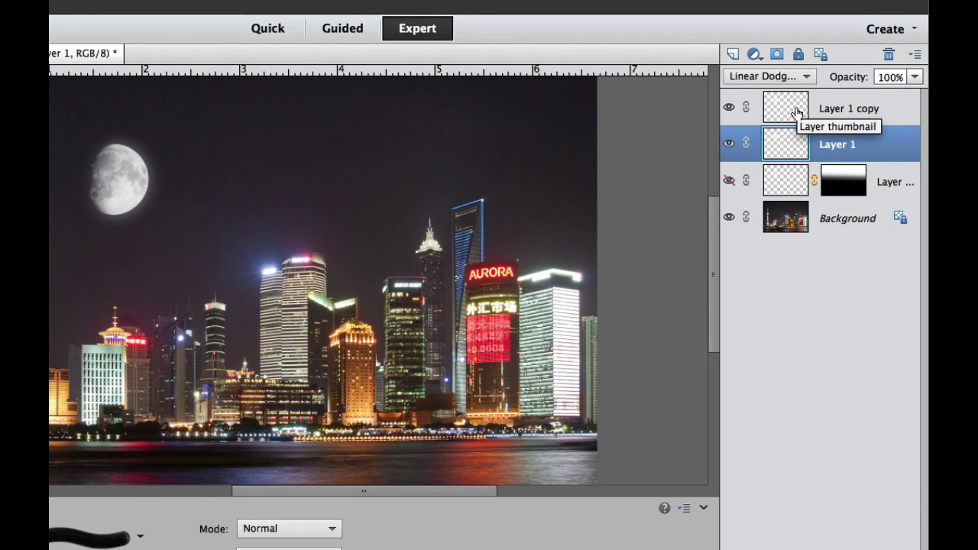
Select Layer 1 and Layer 1 copy together and merge them into one moon layer
key(super)
super+click(796, 113)
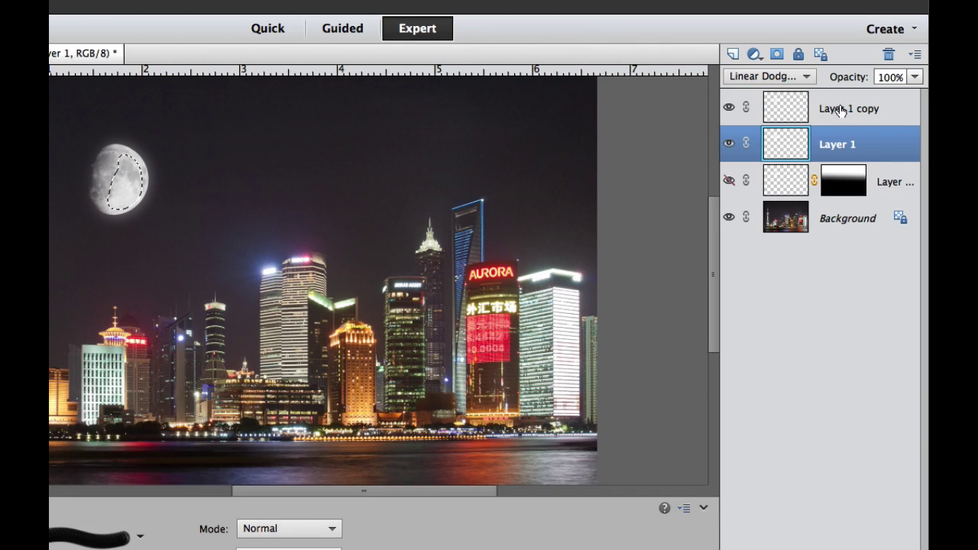
super+click(843, 110)
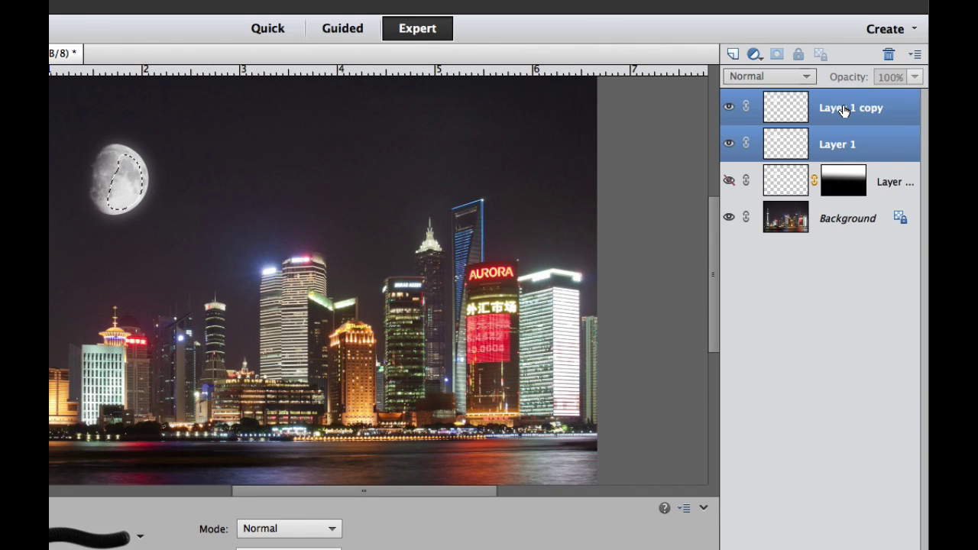
key(super+d)
right_click(849, 147)
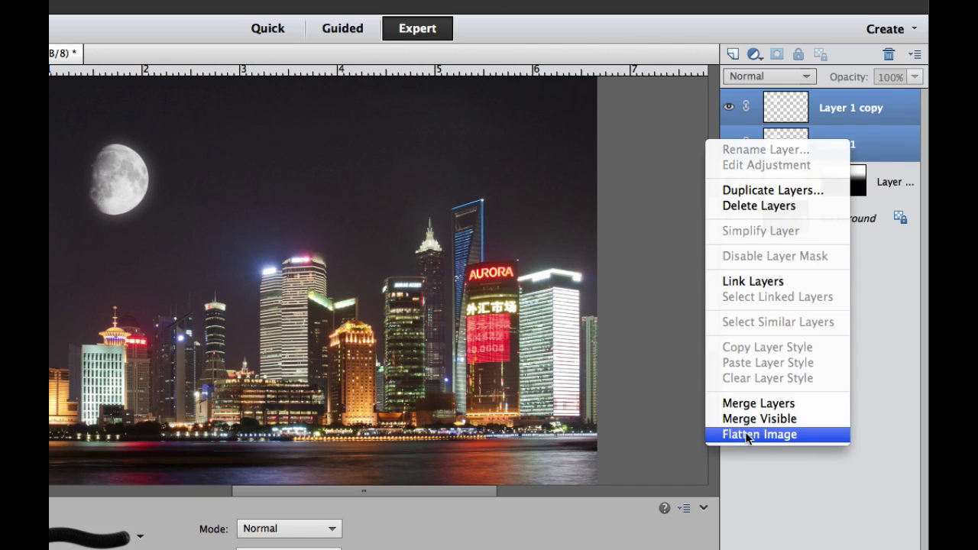
click(751, 404)
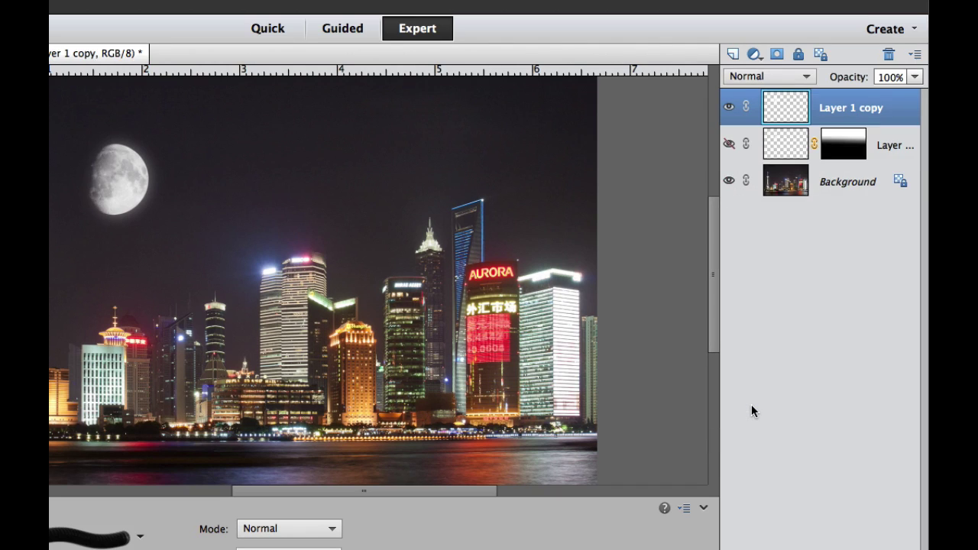
Add a white layer mask to Layer 1 copy and switch to the Gradient tool
click(777, 55)
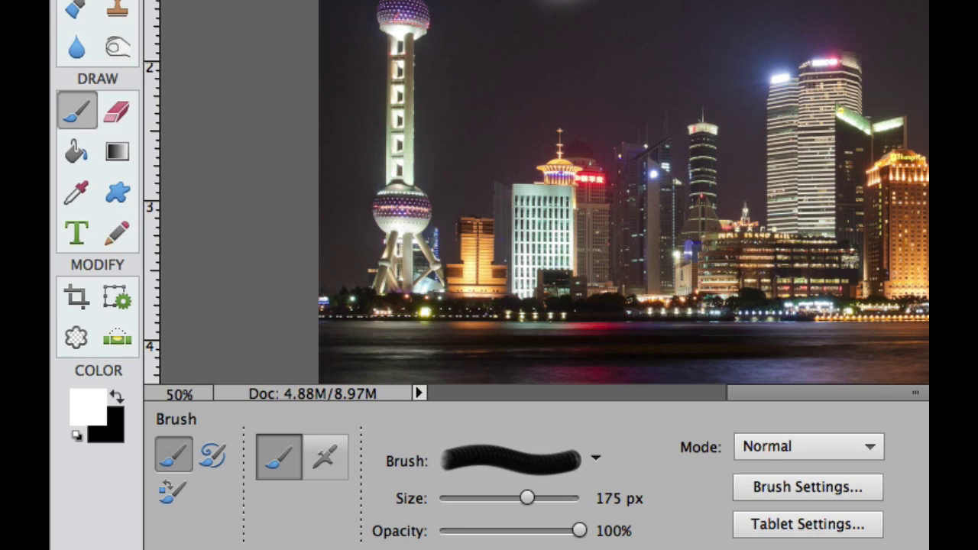
key(g)
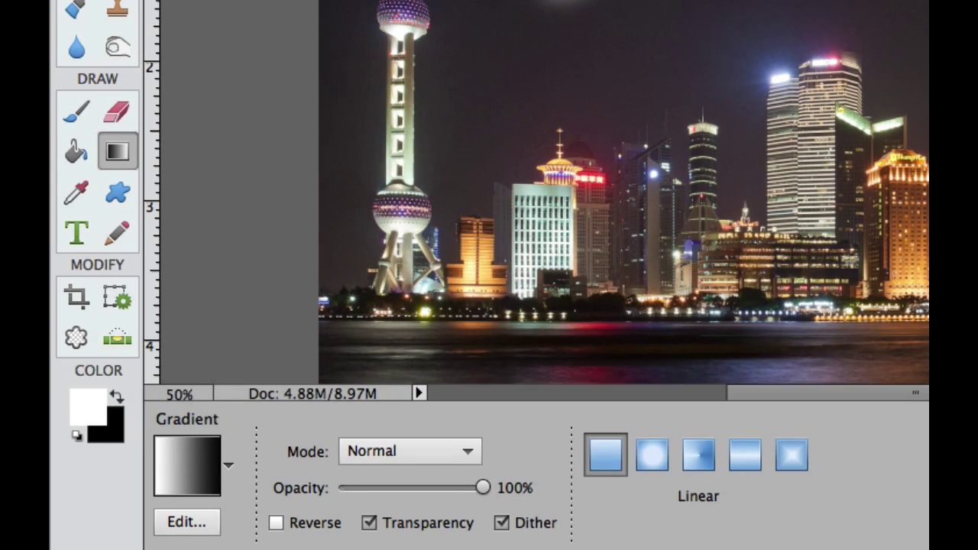